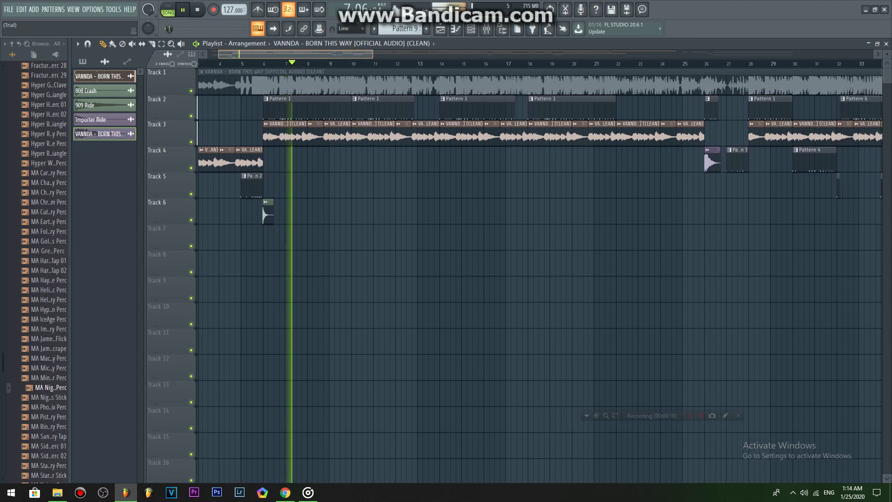
Show Pattern 1's step sequence in the channel rack and move the rack up to reveal more channels
left_click(470, 29)
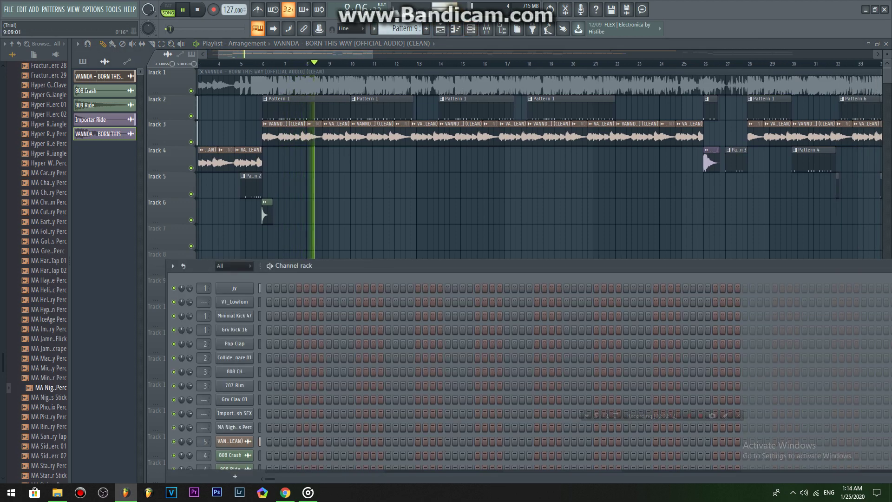
right_click(400, 30)
left_click(417, 39)
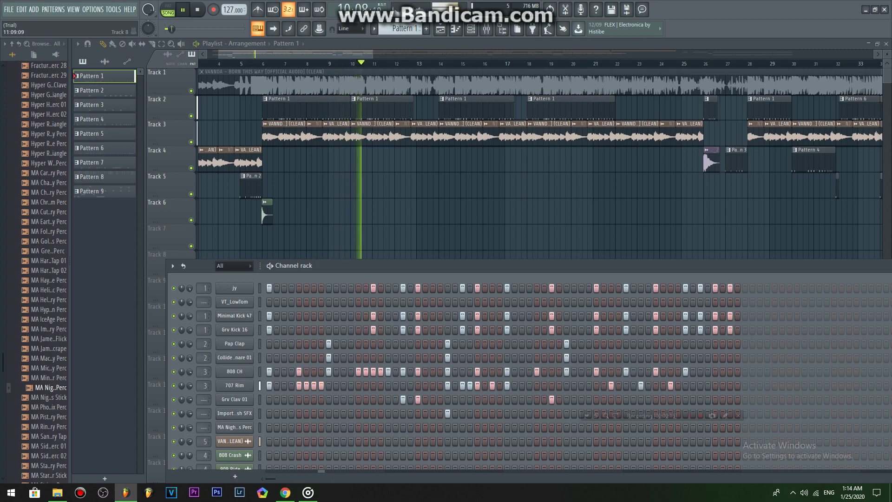
left_click_drag(271, 263, 274, 233)
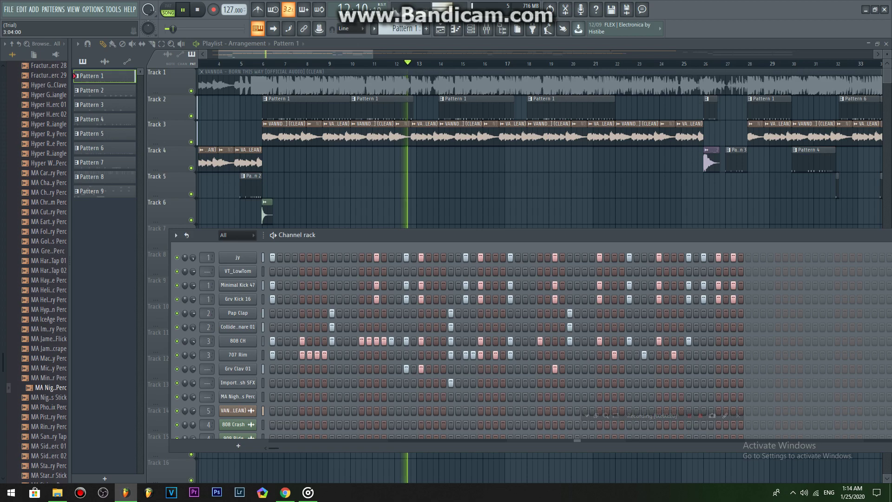
Look through the playlist arrangement around bars 11 to 48 alongside Pattern 1's channel rack steps
left_click_drag(360, 54, 410, 54)
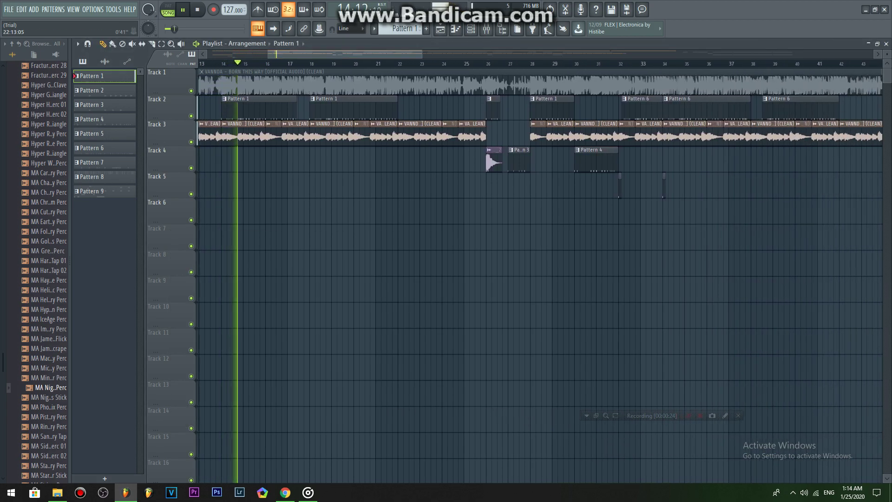
left_click_drag(334, 55, 357, 54)
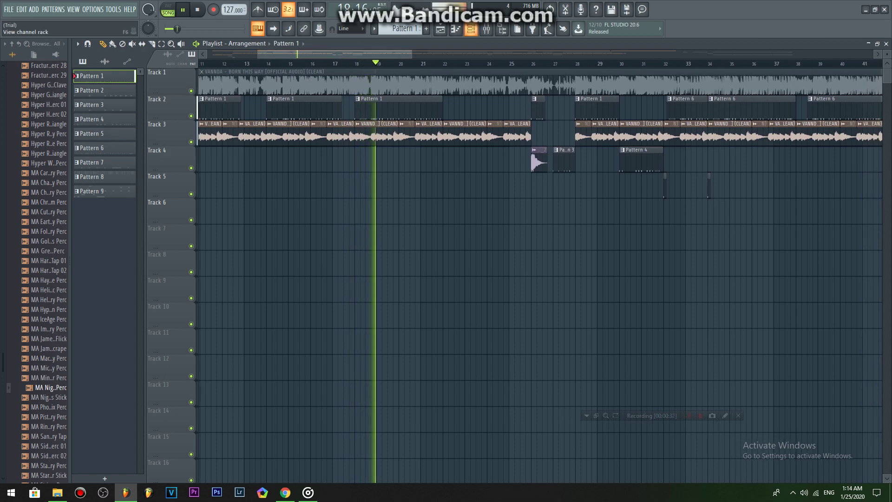
key("F6")
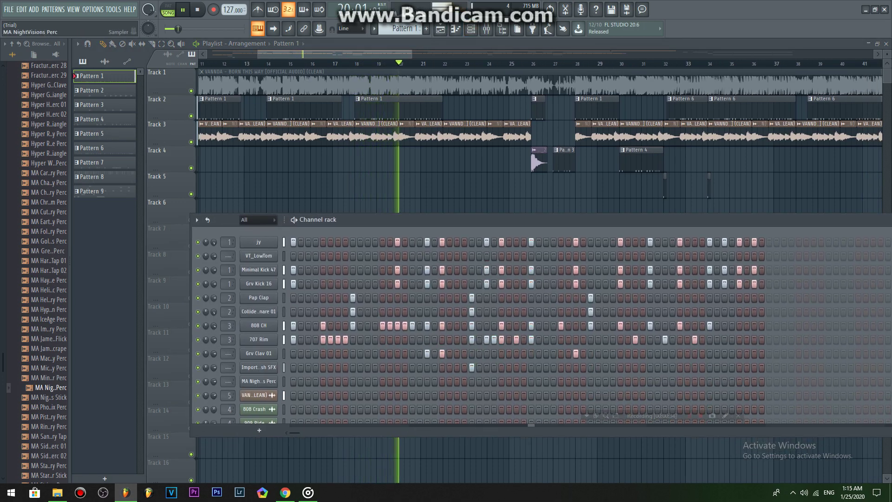
left_click_drag(357, 54, 390, 55)
left_click(377, 64)
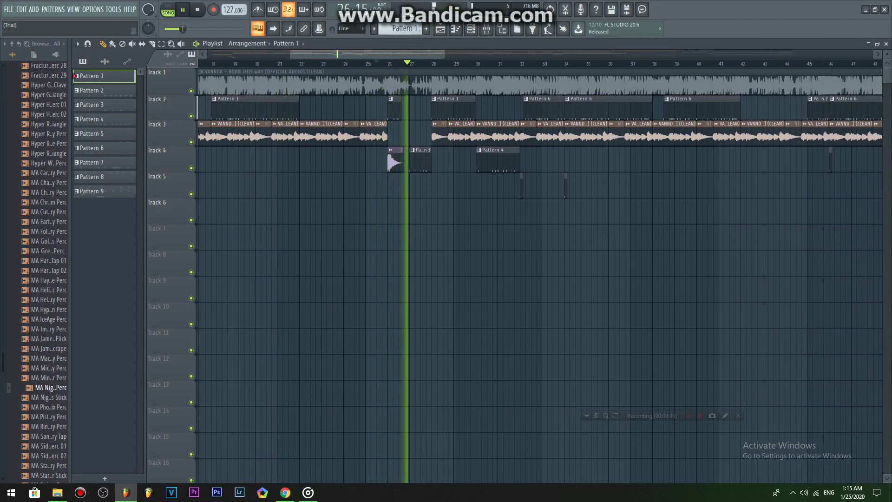
View the Pattern 2 and Pattern 3 step sequences, and play Pattern 1 on its own in pattern mode
double_click(393, 159)
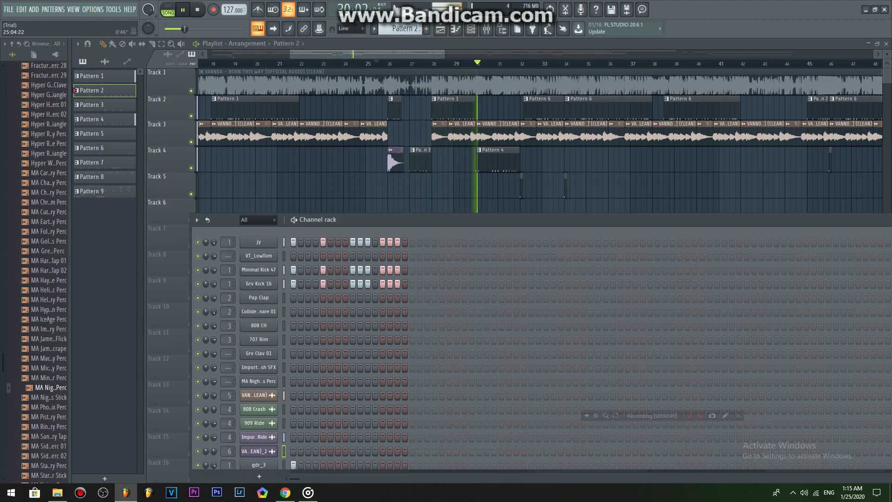
scroll(403, 29, "down", 1)
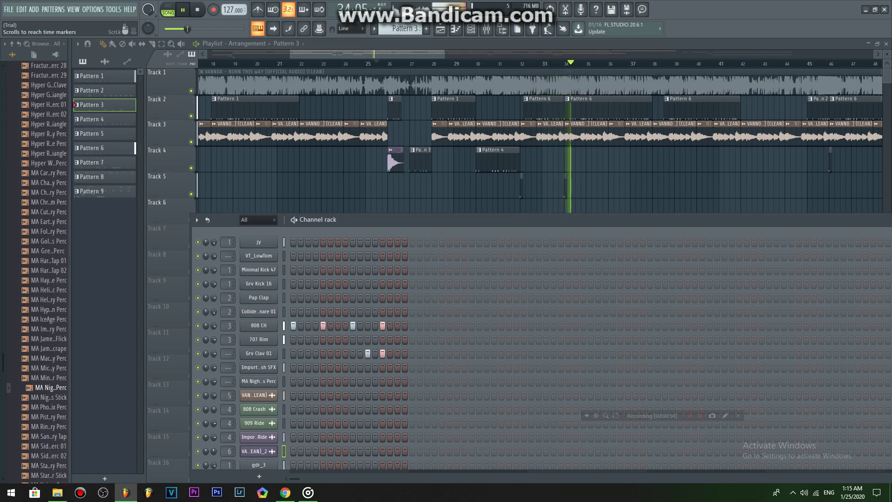
key("l")
scroll(401, 29, "up", 2)
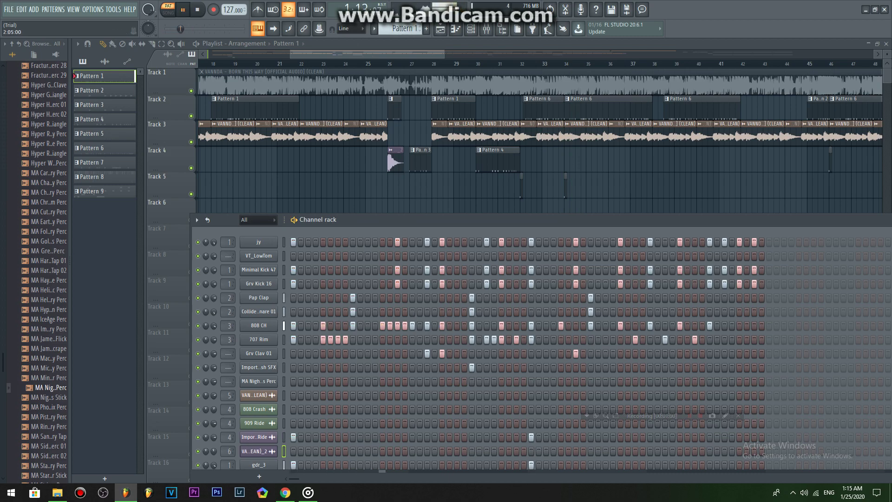
Inspect the sampler settings of the gdr_3 channel at the end of the channel rack, and close them
left_click_drag(419, 219, 421, 199)
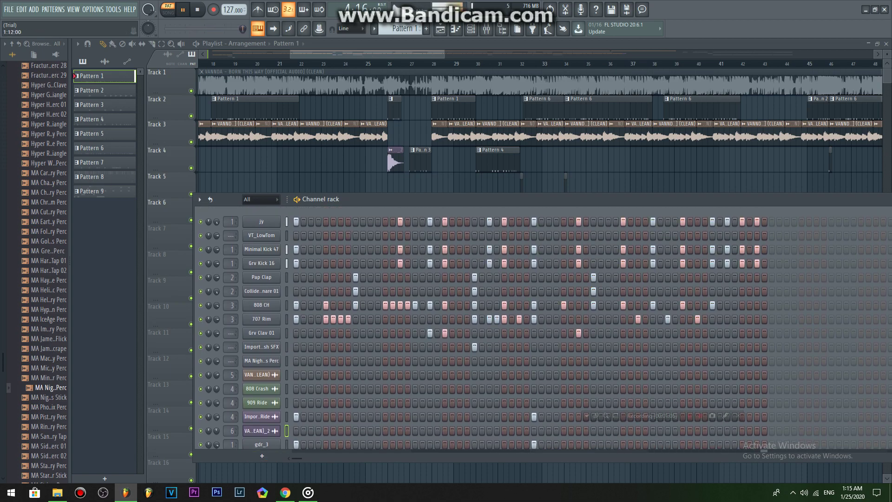
left_click(262, 445)
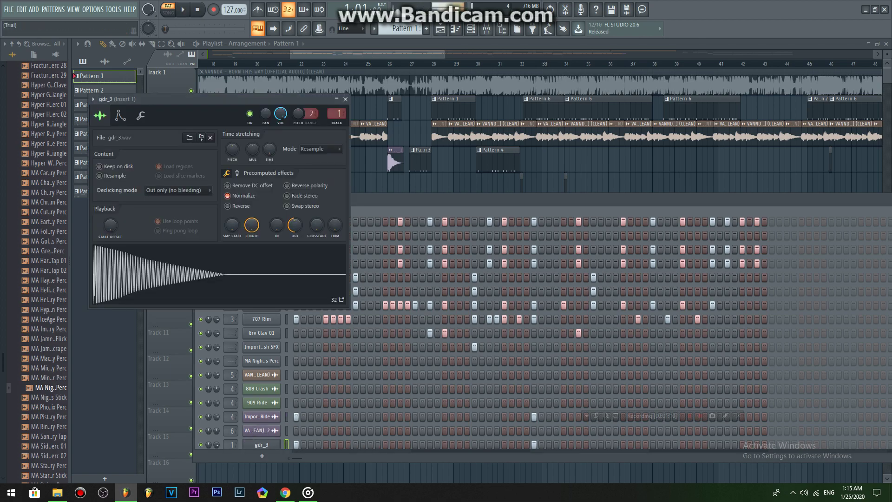
left_click(346, 99)
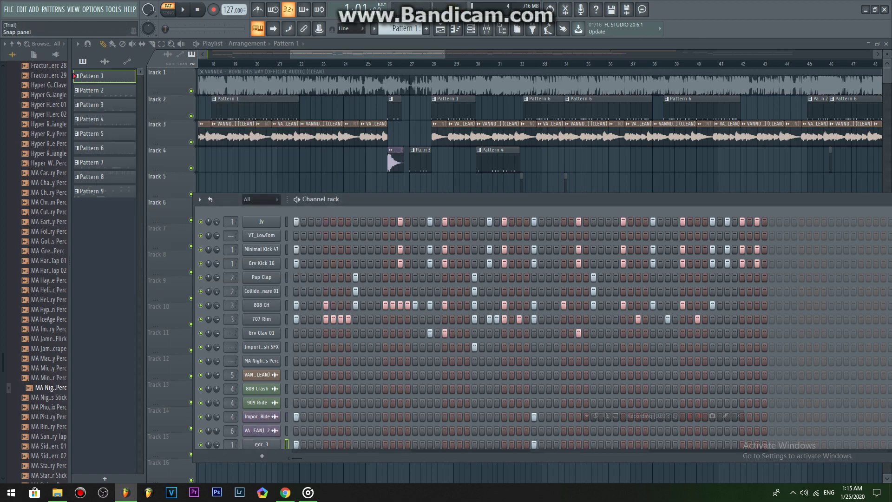
Go through Patterns 2, 3, 4 and 5 in the channel rack, playing each one's step sequence
scroll(404, 29, "up", 2)
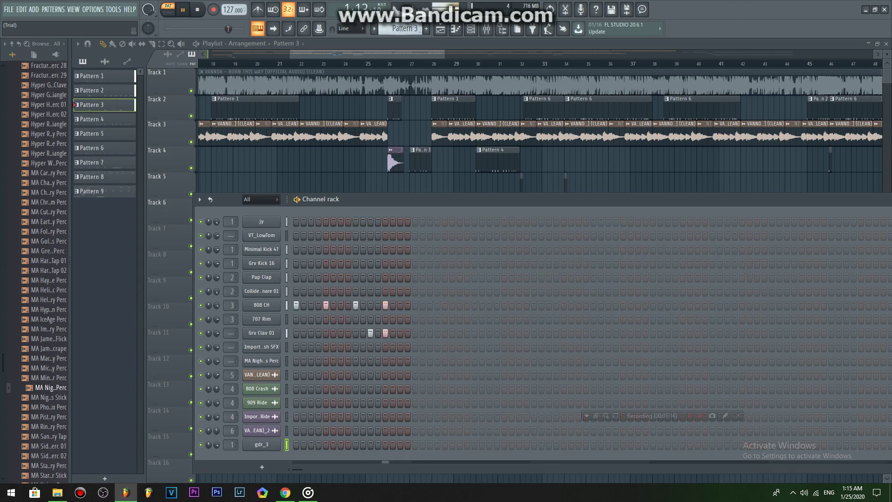
scroll(404, 29, "down", 1)
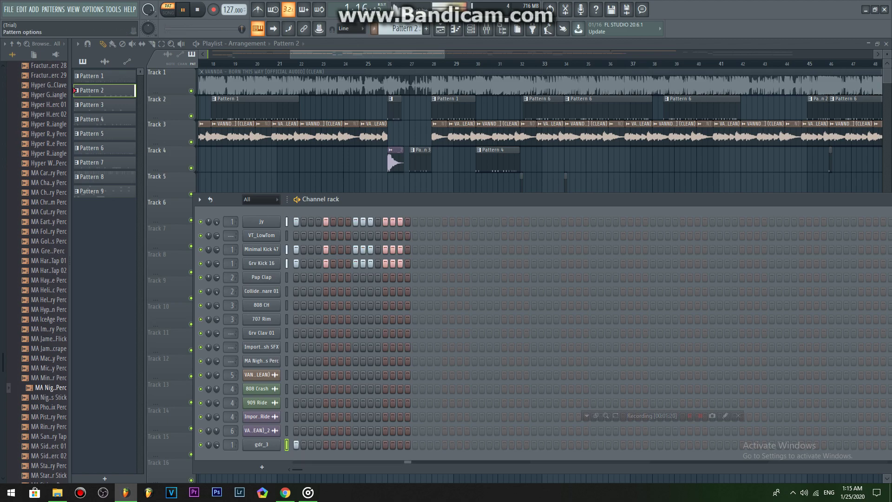
scroll(404, 29, "up", 1)
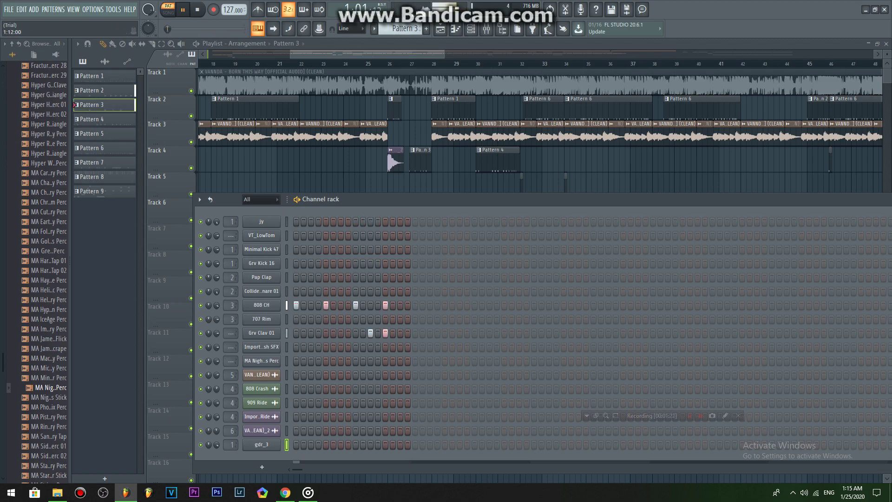
scroll(404, 29, "up", 1)
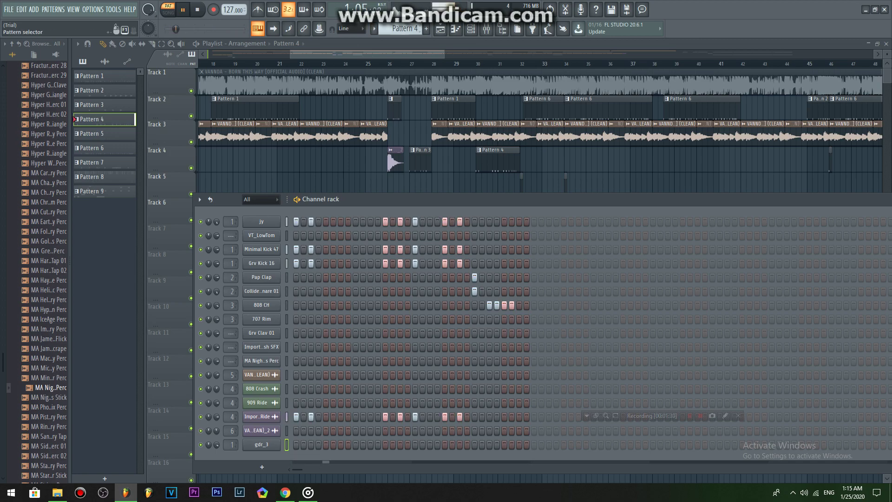
scroll(404, 29, "up", 1)
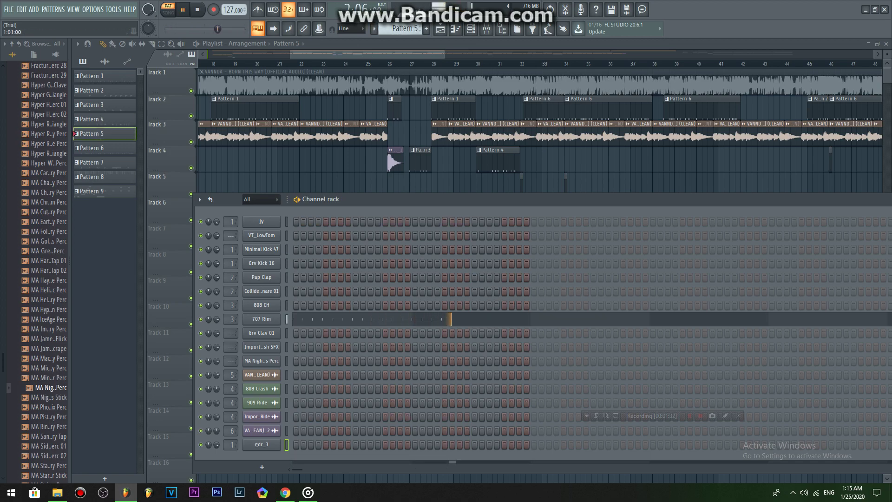
Open Pattern 5's 707 Rim channel in the piano roll and examine its C5 notes up close
left_click(307, 319)
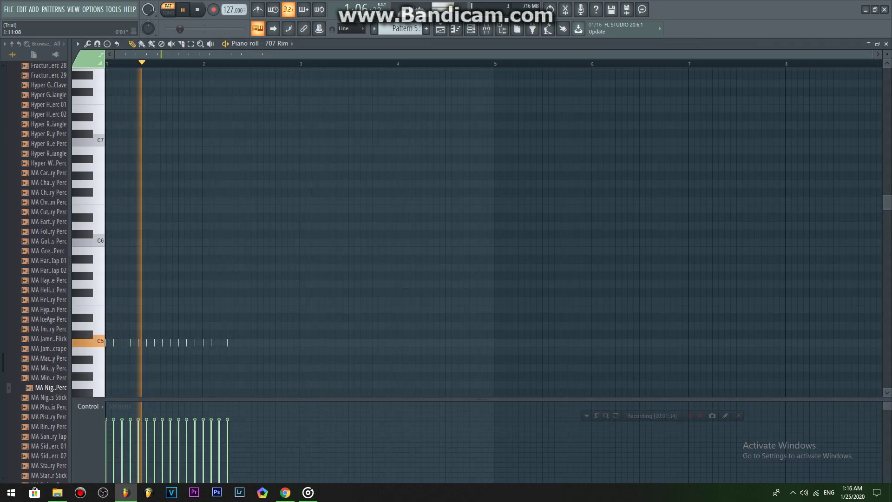
scroll(168, 63, "up", 3)
left_click(179, 64)
scroll(179, 63, "up", 3)
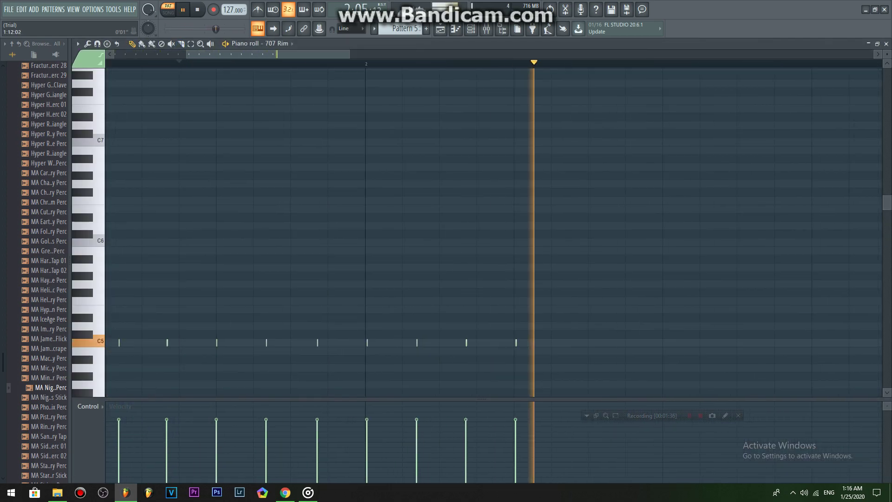
left_click_drag(195, 54, 122, 54)
scroll(179, 63, "down", 2)
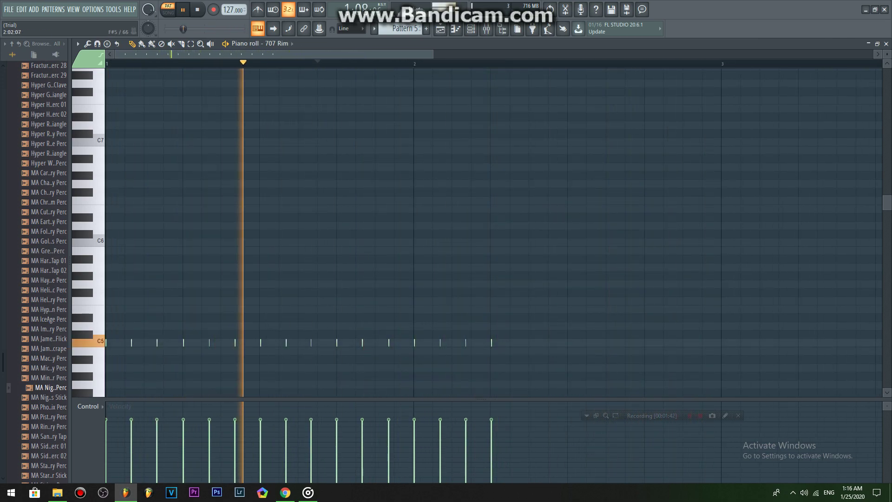
Show Pattern 6 in the channel rack and move the rack up so that all channels are visible
left_click(471, 29)
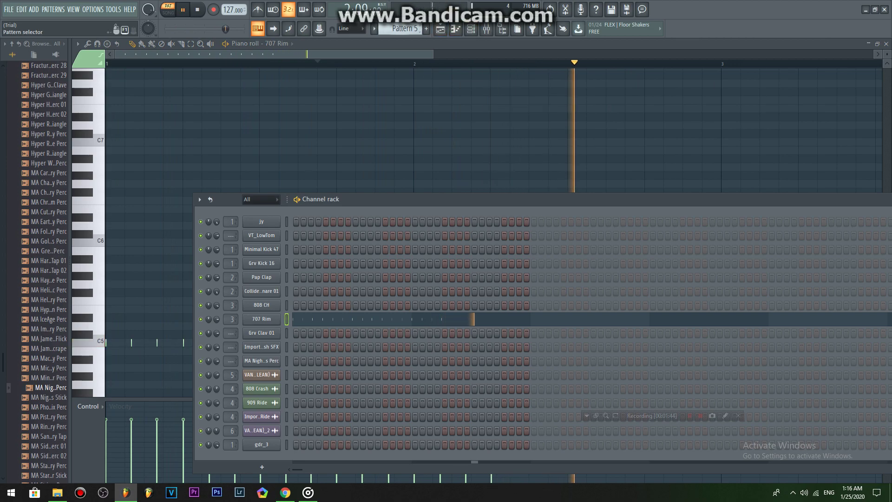
scroll(402, 29, "down", 1)
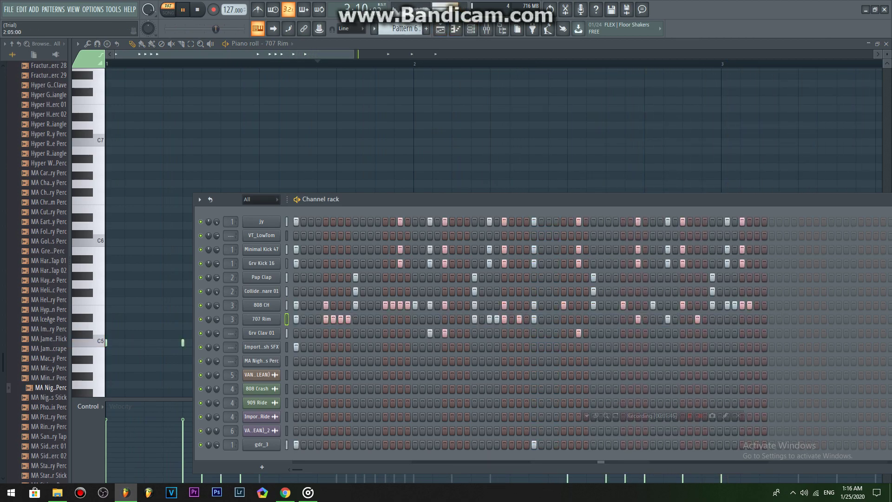
left_click_drag(497, 199, 421, 134)
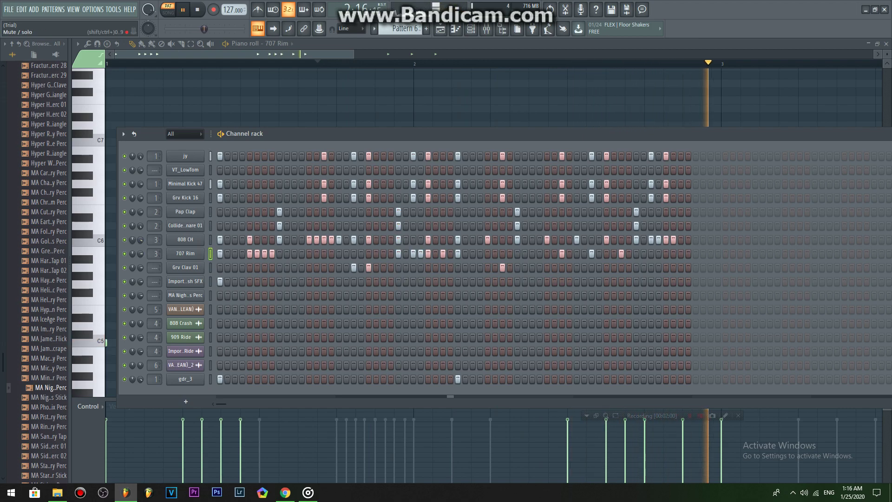
Solo the 808 CH channel and the 707 Rim channel in turn to hear each part of Pattern 6 alone
right_click(125, 240)
left_click(141, 246)
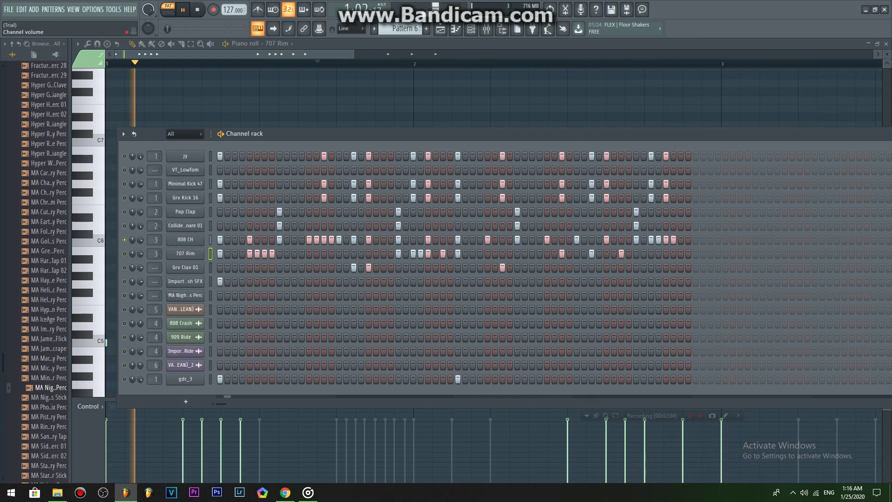
right_click(124, 254)
left_click(141, 260)
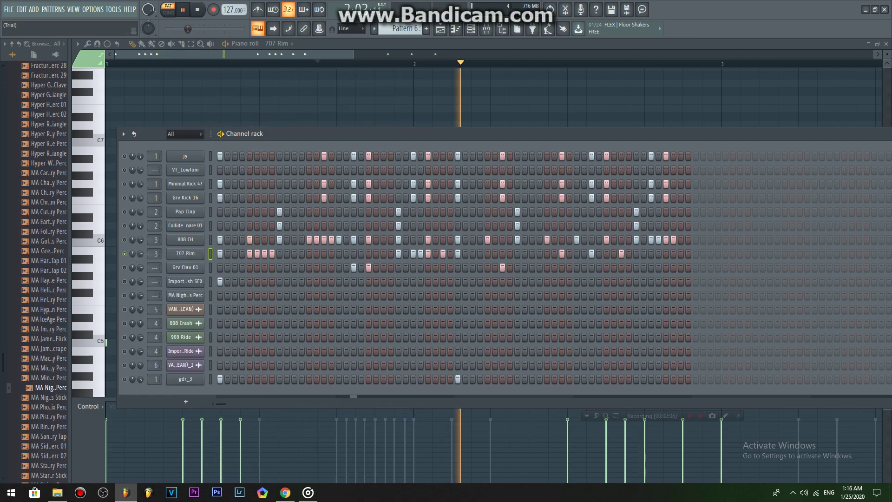
key("space")
key("space")
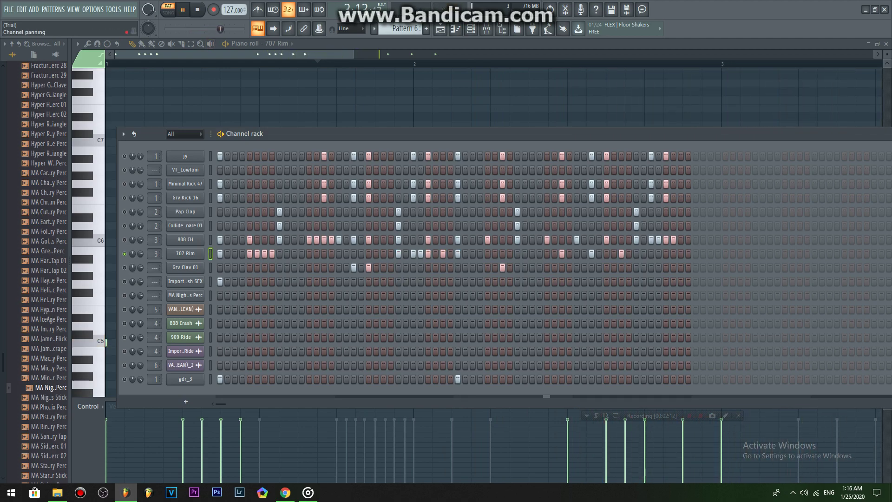
right_click(125, 268)
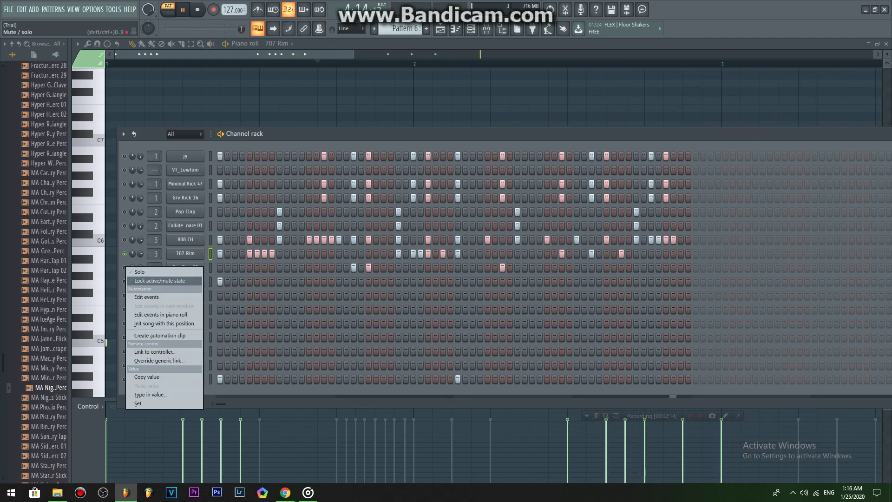
left_click(139, 281)
right_click(124, 269)
left_click(140, 282)
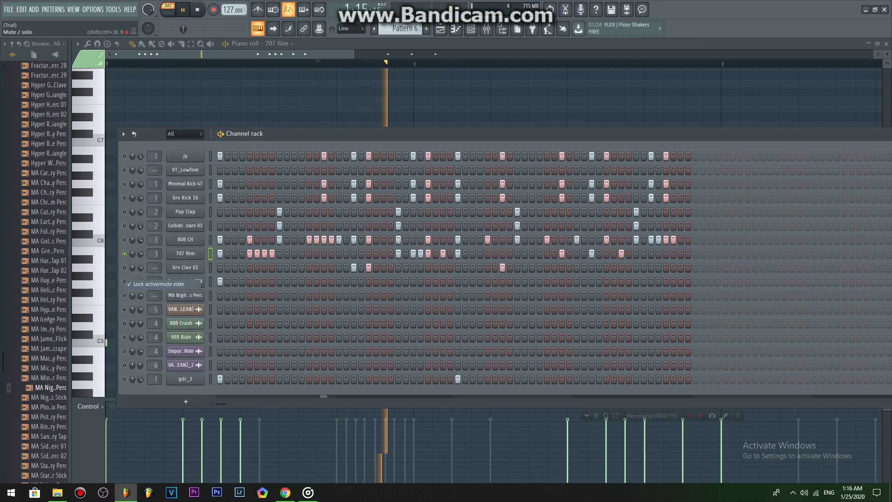
Solo the Grv Clav 01 channel to hear its part alone, and restore playback of all channels
right_click(125, 268)
left_click(139, 275)
right_click(126, 268)
left_click(140, 274)
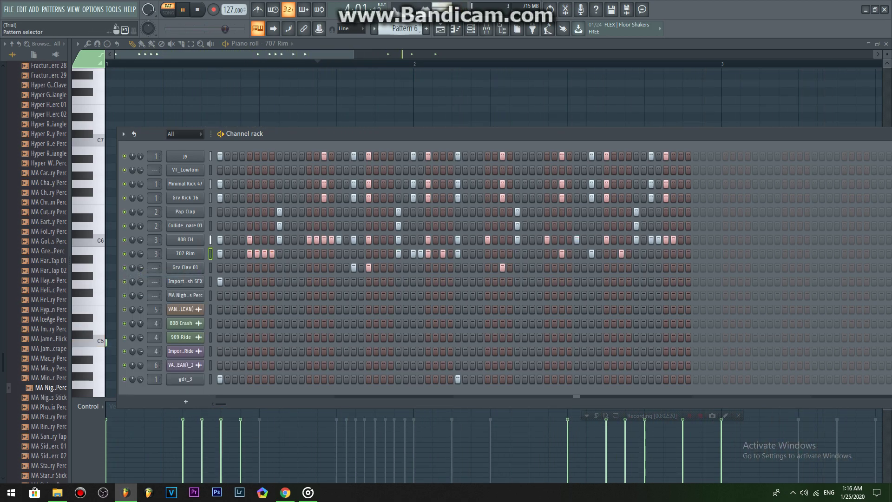
Select Pattern 7, look over the playlist arrangement through to its end, and show the pattern in the channel rack
left_click_drag(403, 29, 404, 24)
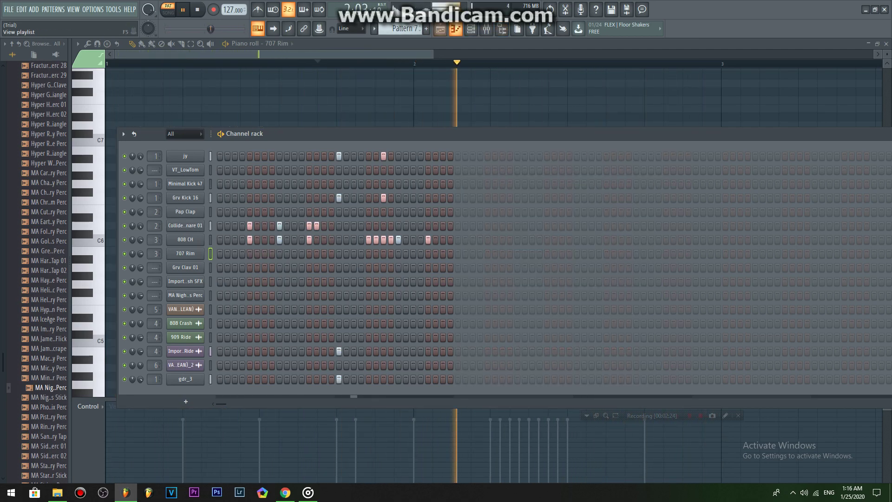
left_click(257, 28)
left_click_drag(436, 54, 558, 54)
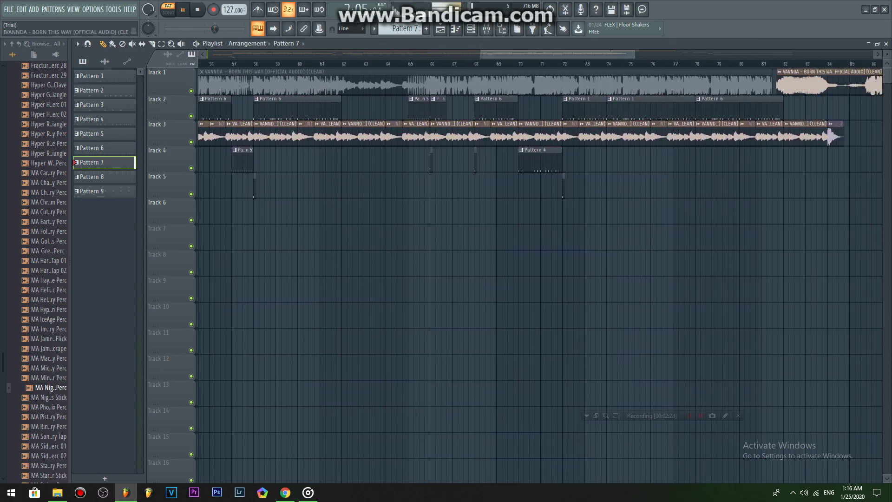
scroll(552, 184, "up", 2)
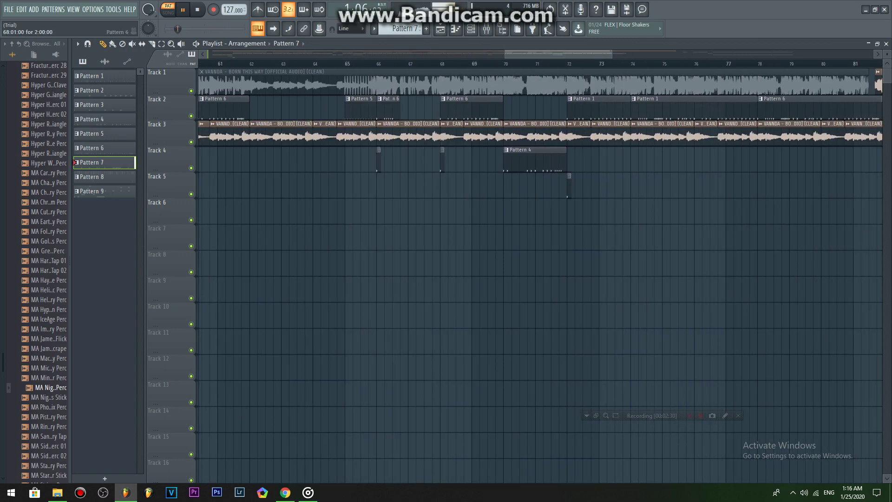
scroll(478, 186, "down", 3)
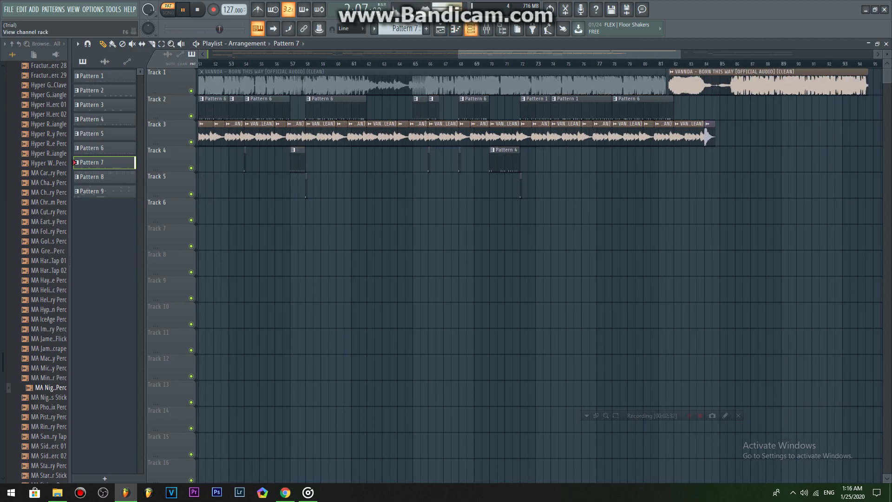
left_click(471, 29)
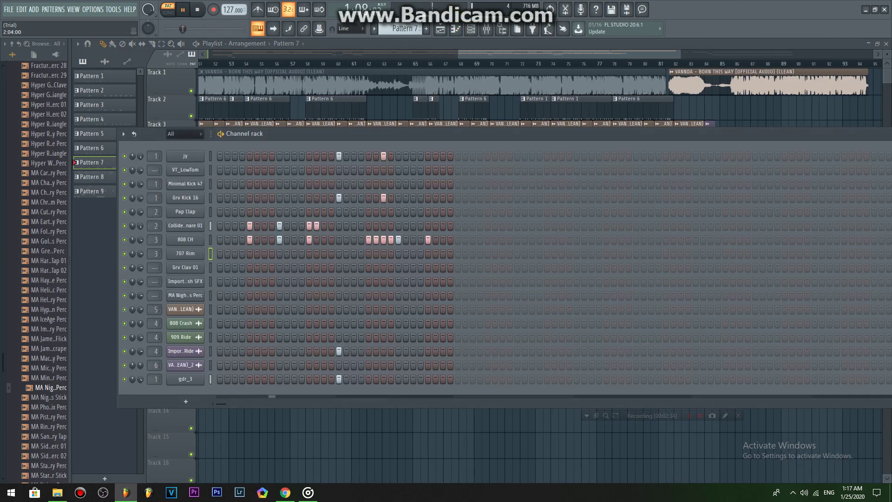
Show Pattern 8 and Pattern 9 in the channel rack, and open Pattern 9's VANNDA melody in the piano roll
scroll(403, 29, "down", 1)
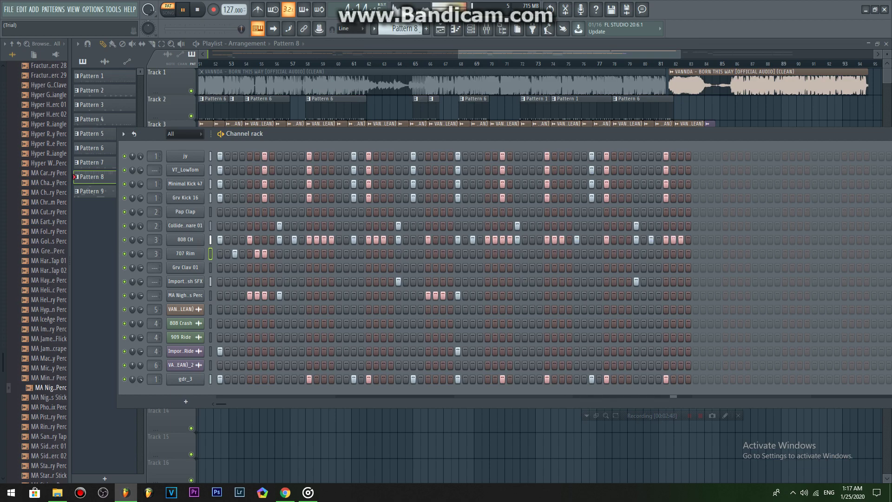
left_click(95, 191)
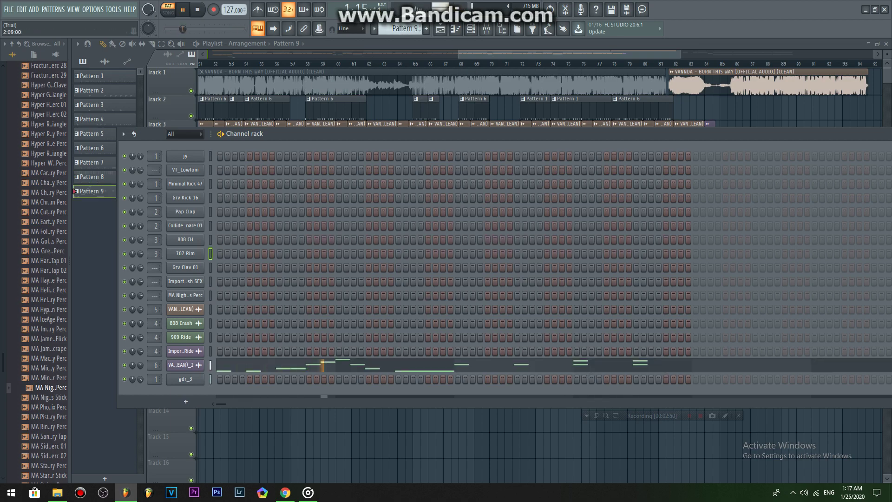
left_click(398, 365)
scroll(337, 75, "down", 3)
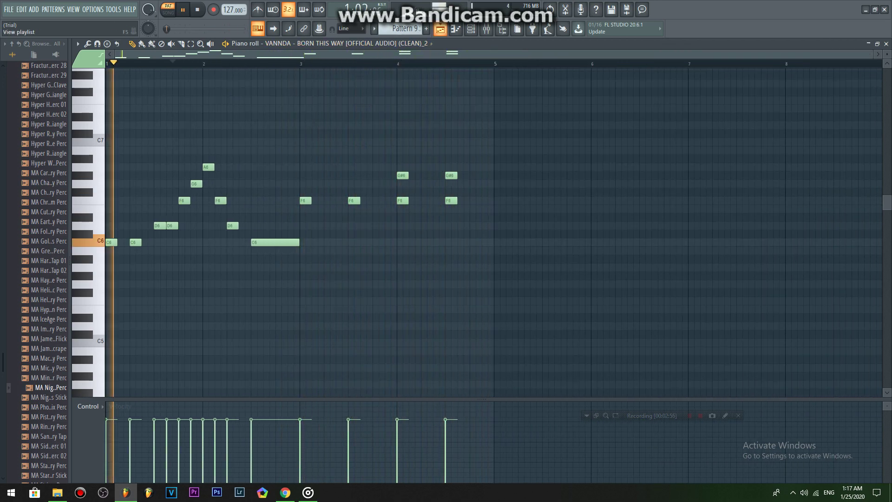
Return to the playlist, switch playback to song mode, and play the arrangement from near its start
left_click(258, 28)
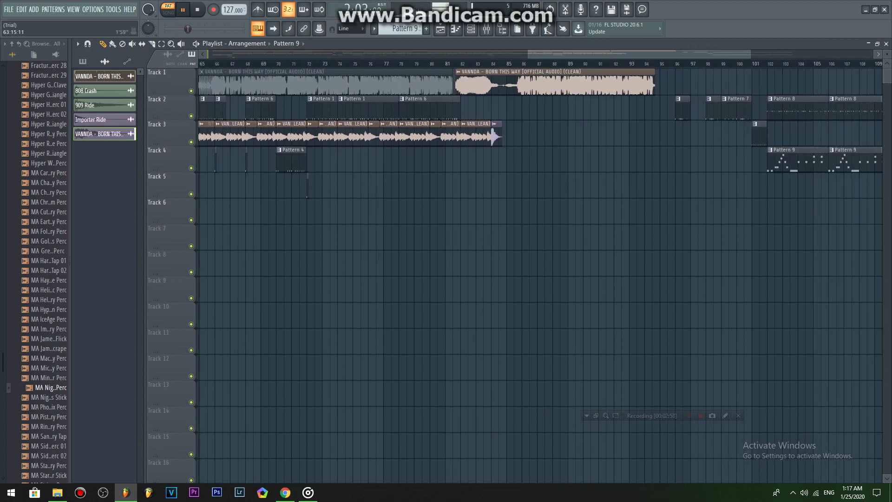
scroll(280, 232, "down", 5)
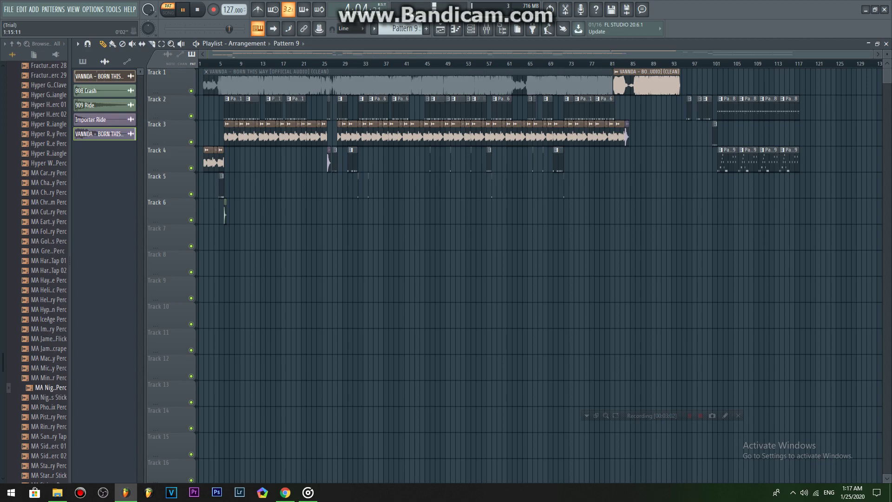
key("l")
scroll(214, 186, "up", 3)
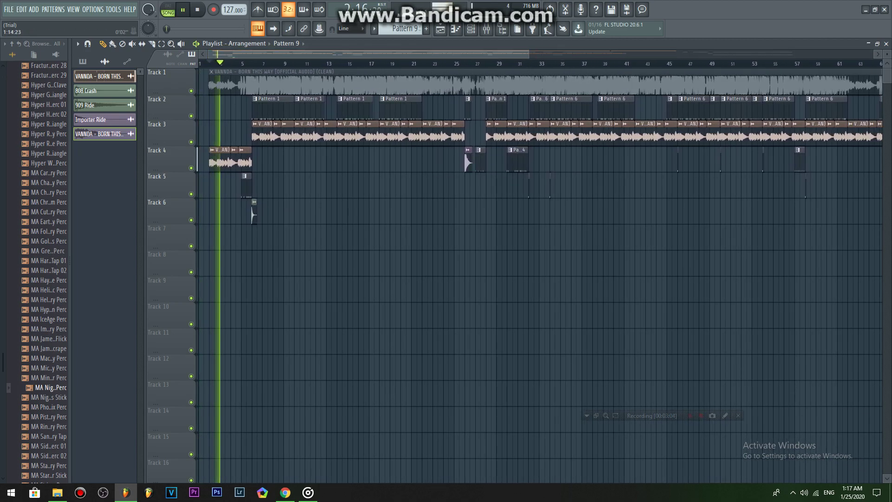
scroll(230, 60, "up", 2)
left_click(237, 43)
left_click(260, 62)
left_click_drag(278, 64, 205, 63)
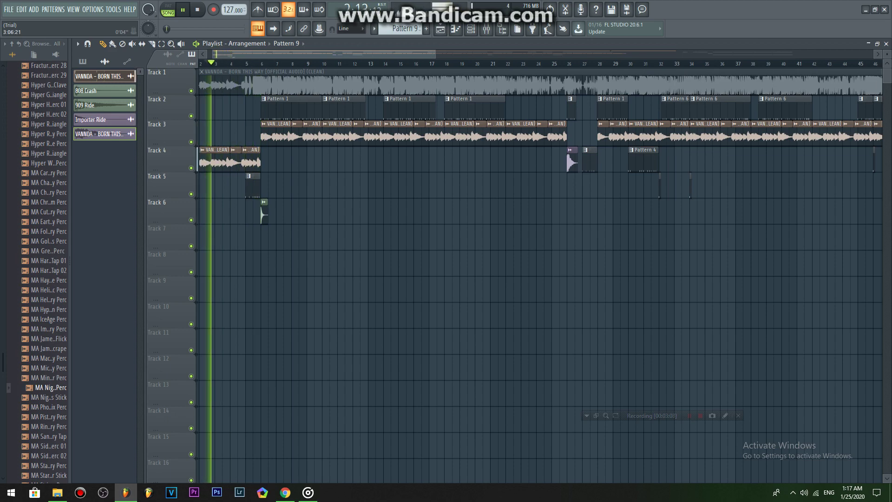
Show the channel rack and step back from Pattern 9 to Pattern 1 while the song plays
key("F6")
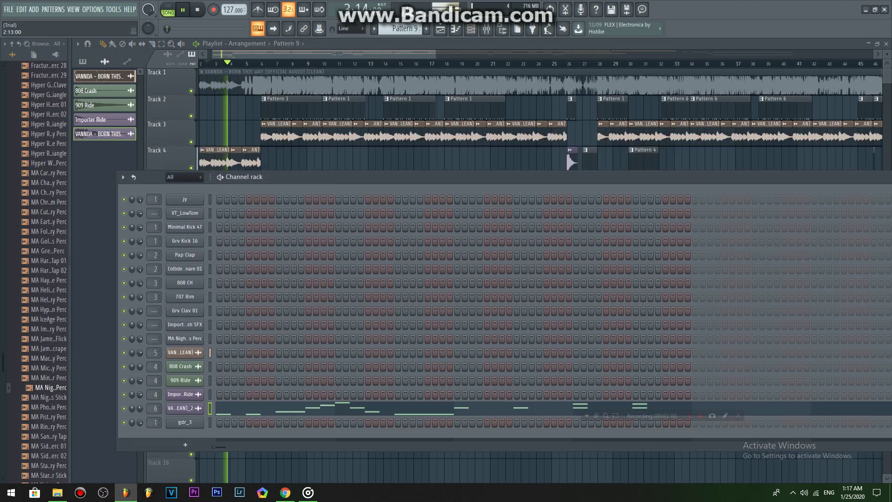
key("KP_Subtract")
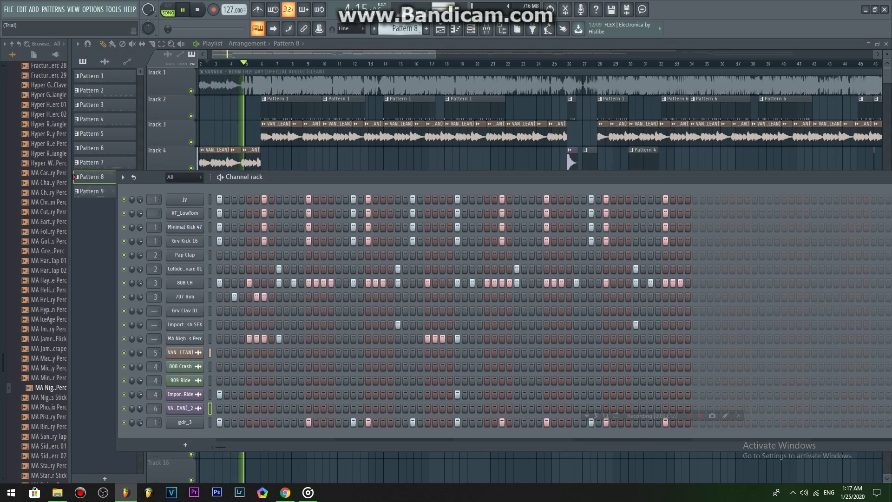
key("KP_Subtract")
key("KP_Subtract")
key("KP_Subtract")
key("KP_Subtract")
key("KP_Subtract")
key("KP_Subtract")
key("KP_Subtract")
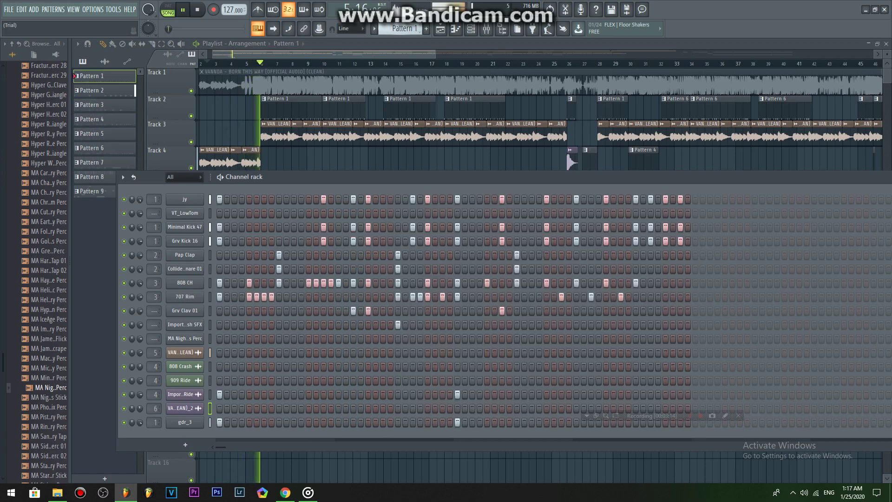
Move the channel rack below the playlist's used tracks and show Pattern 2 in it
left_click_drag(372, 177, 447, 238)
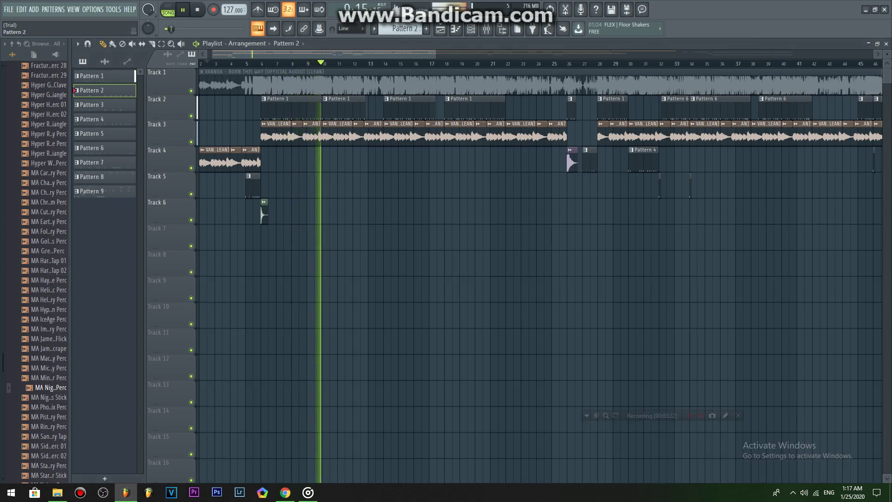
left_click(92, 90)
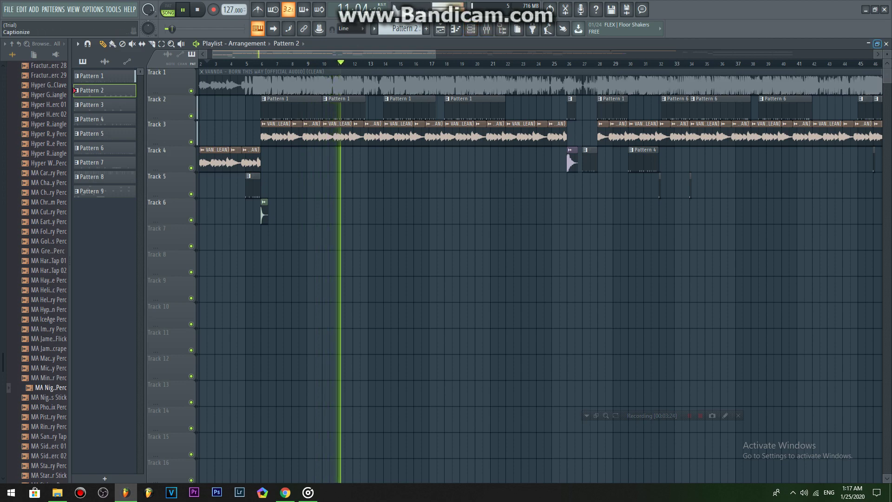
left_click(456, 29)
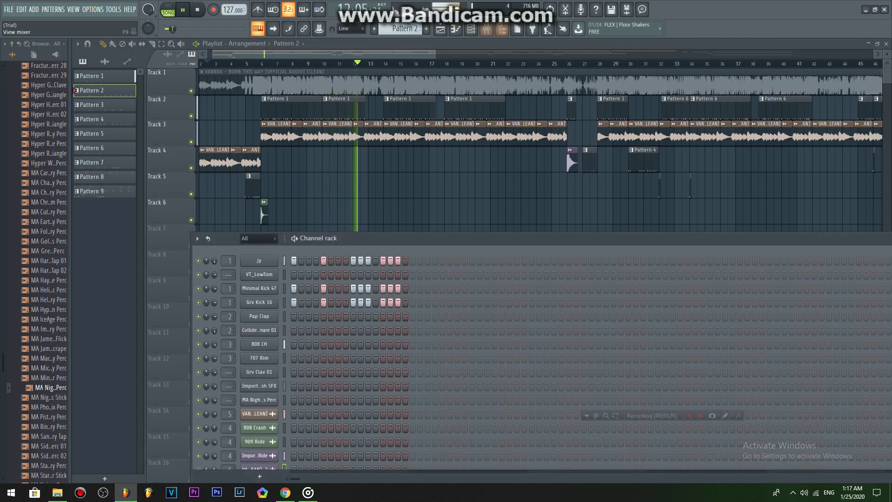
Open the mixer, look through the effects on inserts 2 to 5, and close the mixer
left_click(487, 29)
left_click(282, 251)
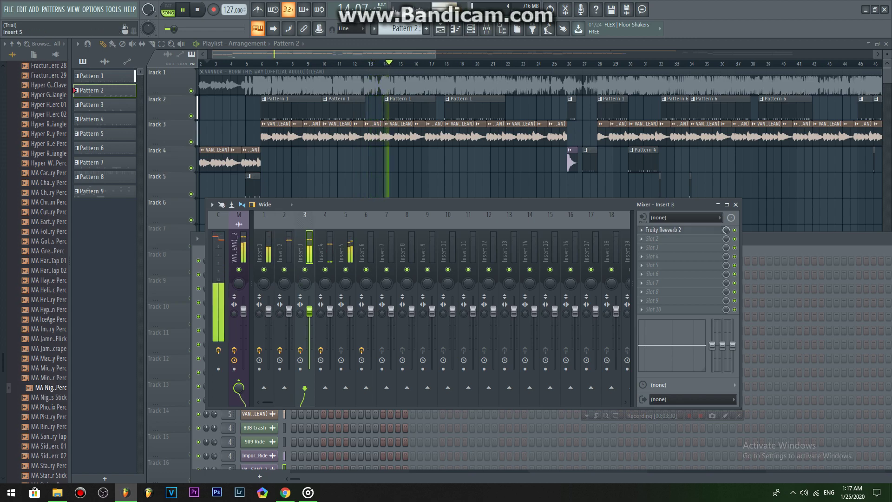
left_click(344, 253)
left_click(305, 254)
left_click(285, 253)
left_click(345, 254)
left_click(324, 253)
key("F9")
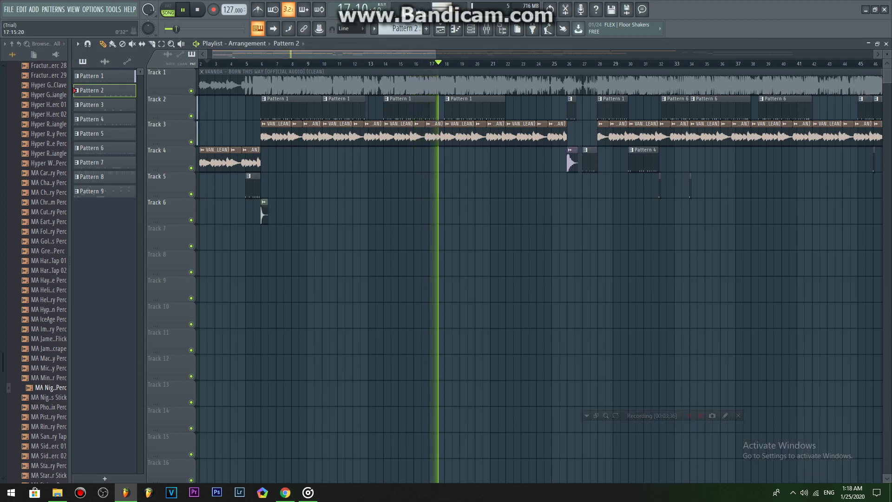
Show Pattern 2's steps in the channel rack again and hide the rack to follow the arrangement
key("F6")
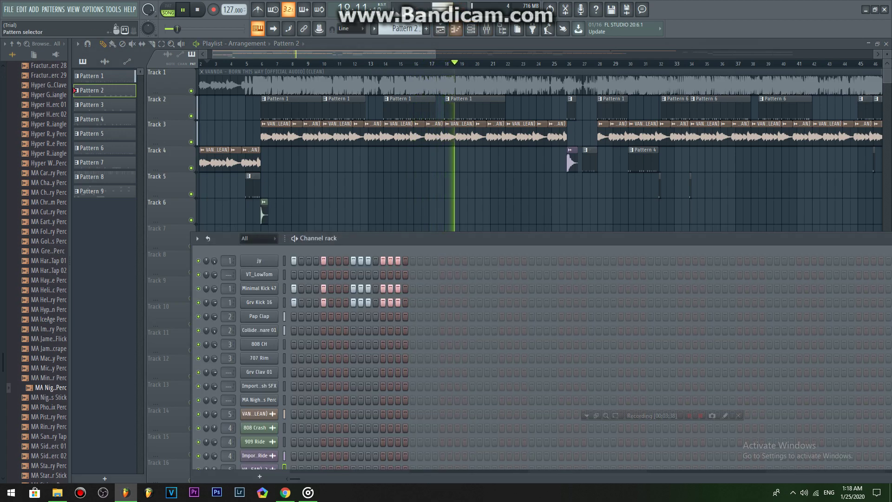
scroll(403, 29, "down", 1)
scroll(403, 29, "up", 1)
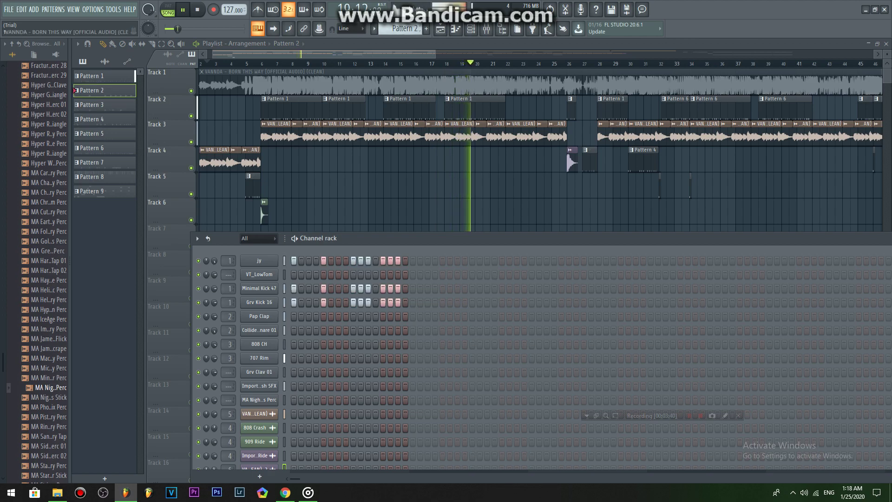
key("F6")
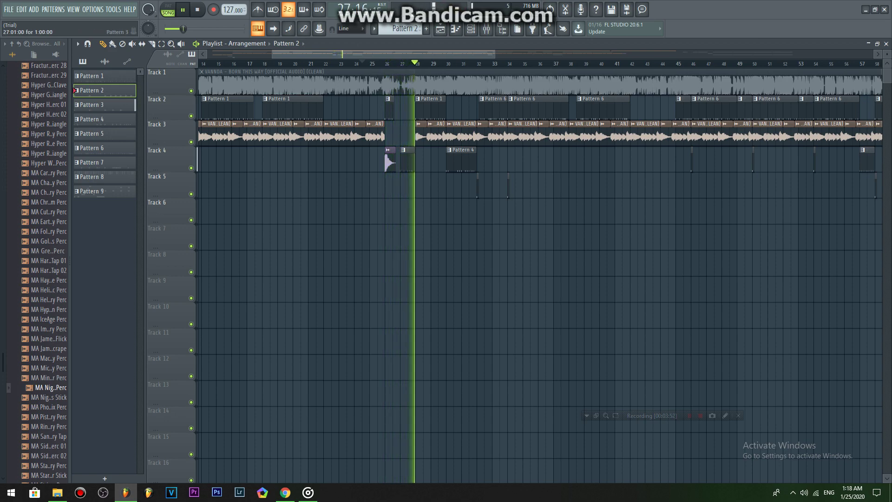
Open Pattern 3 from its clip on Track 4, view its steps in the channel rack, and return to the playlist
double_click(410, 166)
left_click(471, 29)
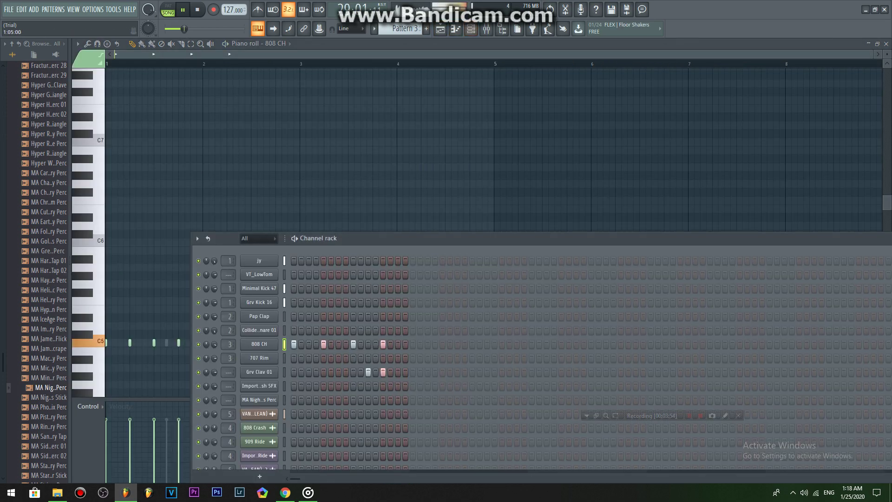
left_click(440, 29)
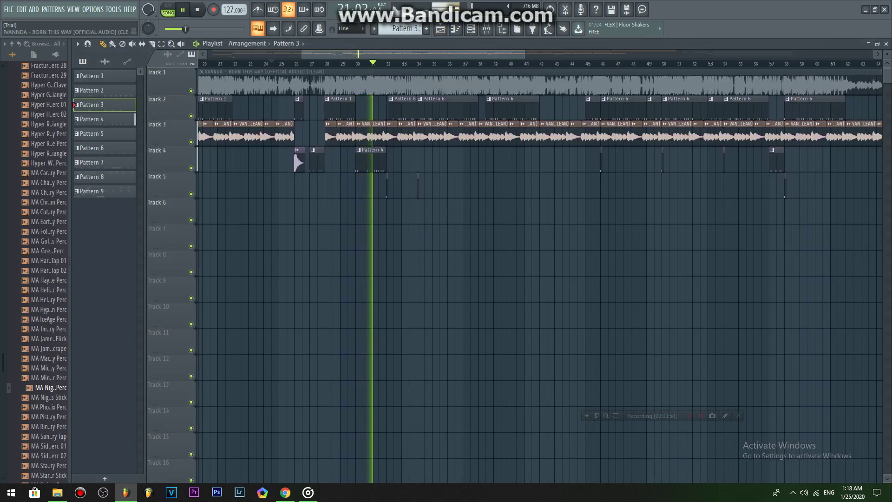
Examine the Pattern 4 and Pattern 6 clips around bar 32 up close, then the wider arrangement
scroll(390, 223, "up", 4)
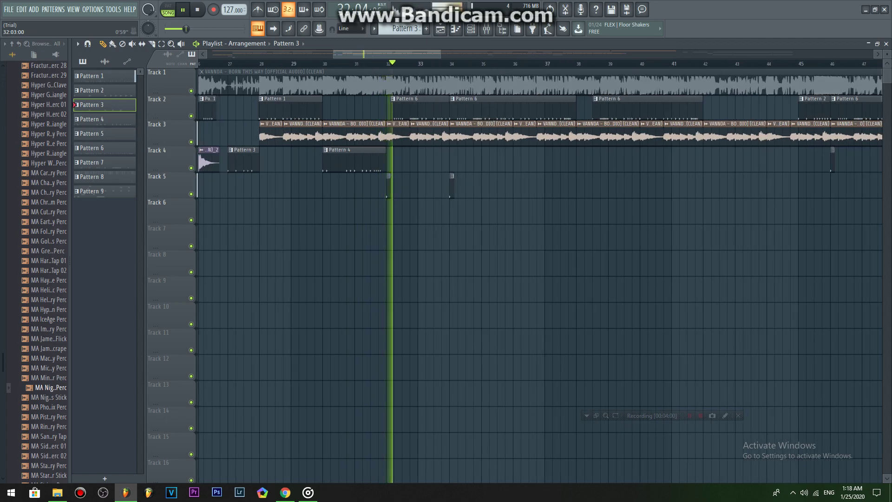
scroll(390, 223, "down", 2)
scroll(391, 223, "up", 5)
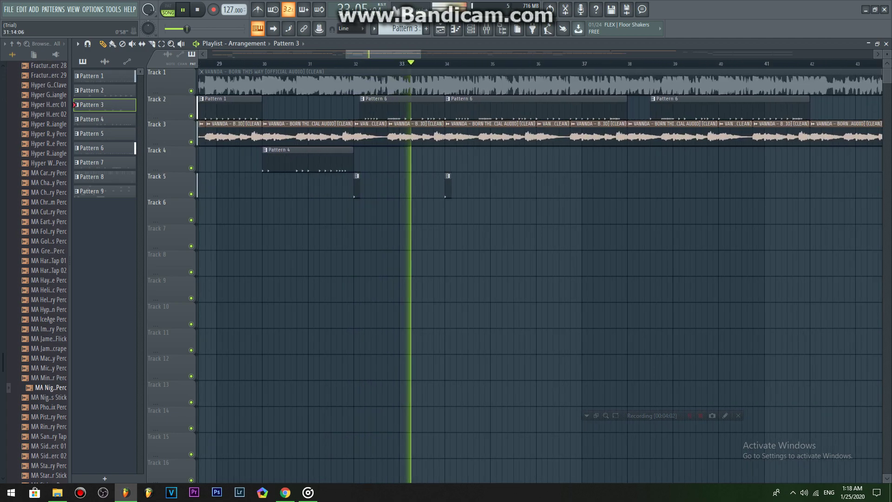
scroll(390, 223, "down", 5)
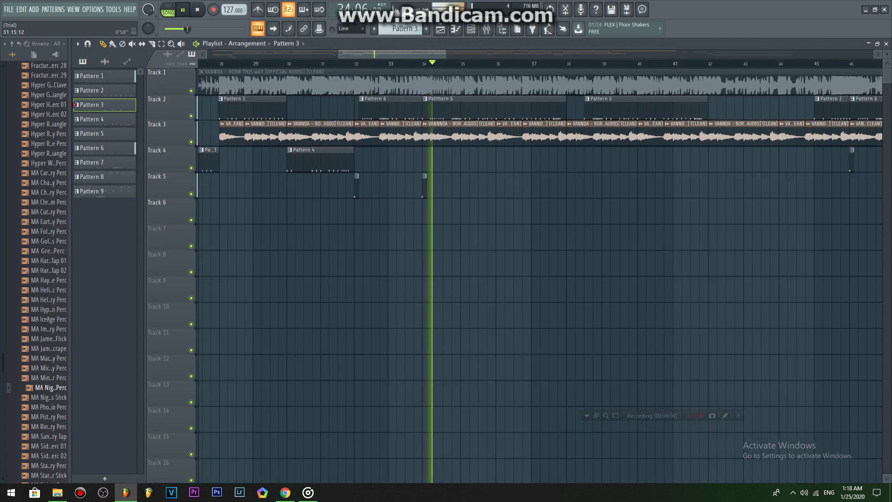
scroll(540, 267, "down", 2)
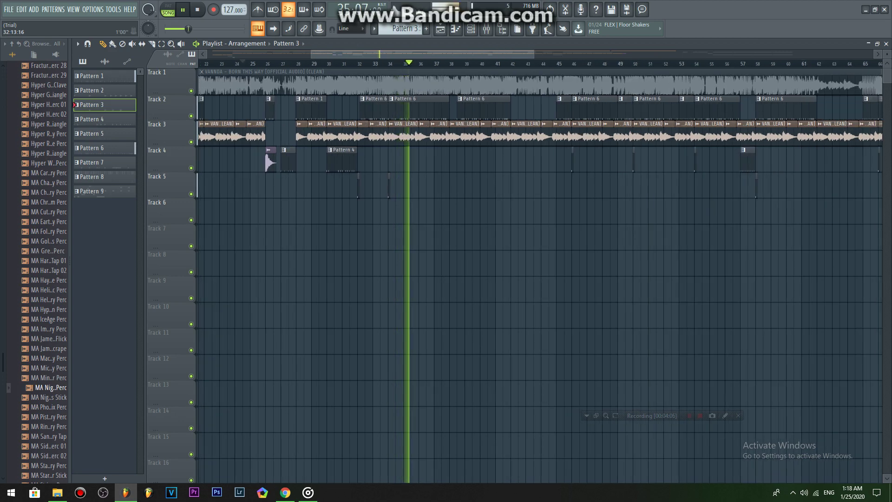
scroll(540, 266, "down", 1)
Jump song playback to about bar 63 and follow the arrangement through the following section
left_click_drag(392, 54, 549, 54)
left_click(485, 64)
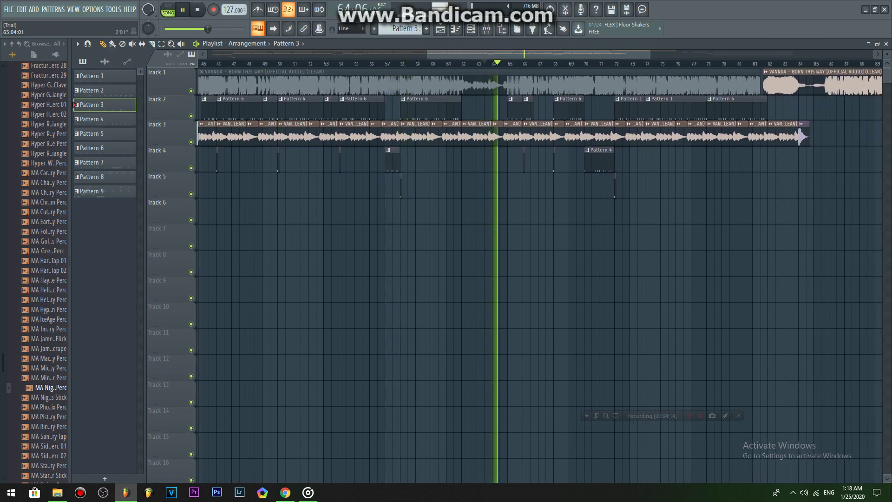
left_click_drag(513, 54, 529, 54)
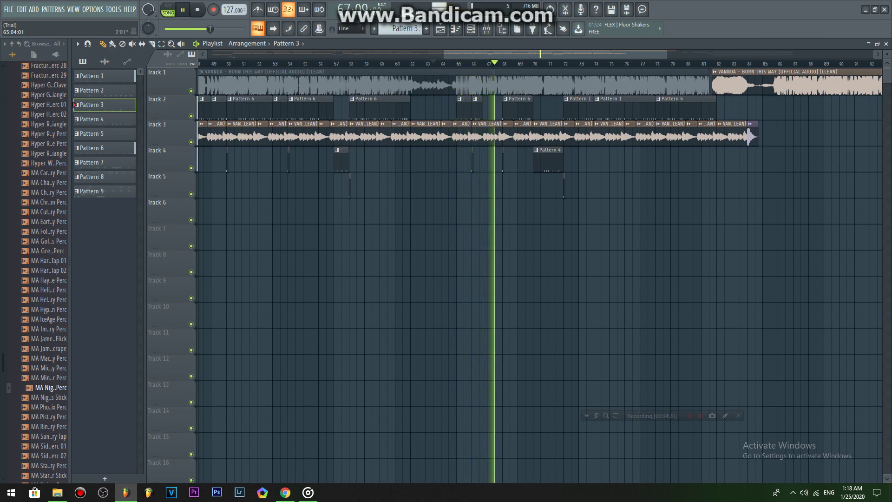
scroll(463, 186, "right", 2)
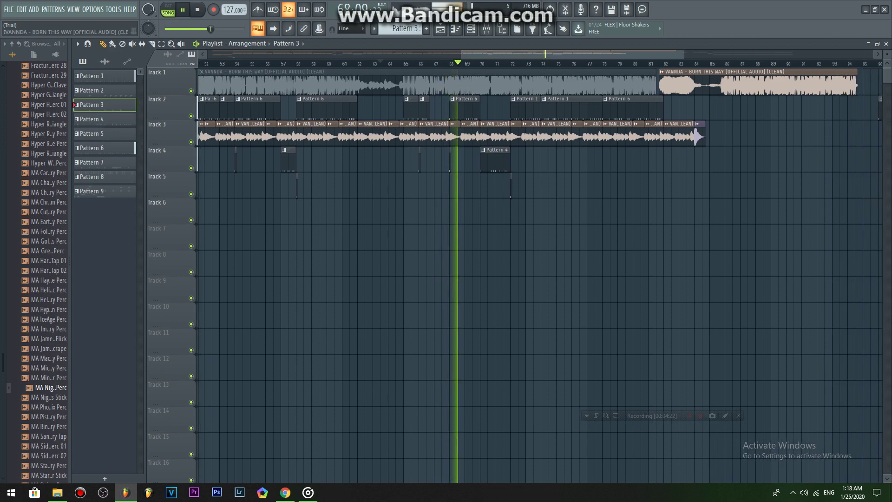
Open the settings of the VANNDA audio clip on Track 3 and of the jy channel, moving each window clear
double_click(439, 136)
left_click_drag(363, 172, 423, 255)
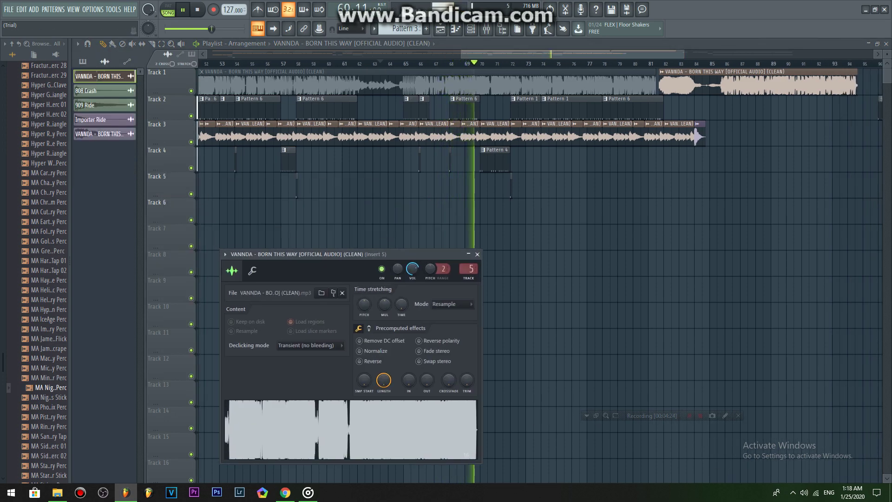
left_click(470, 29)
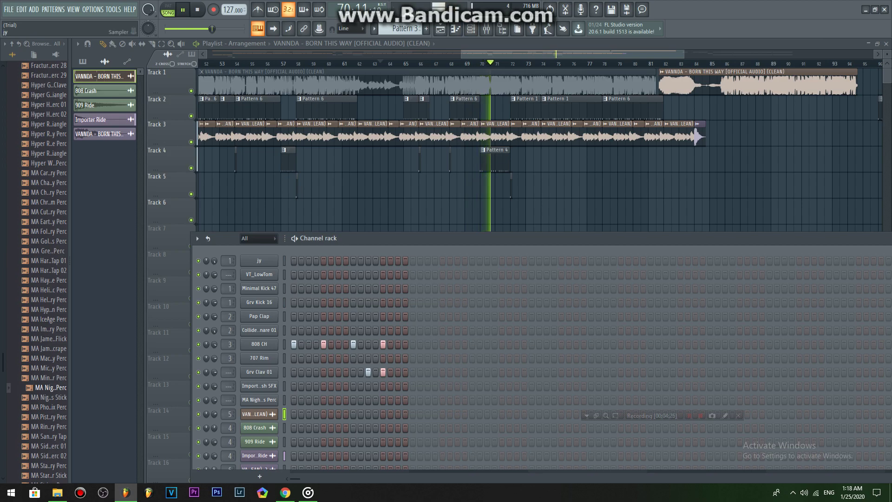
left_click(259, 261)
left_click_drag(219, 99, 587, 163)
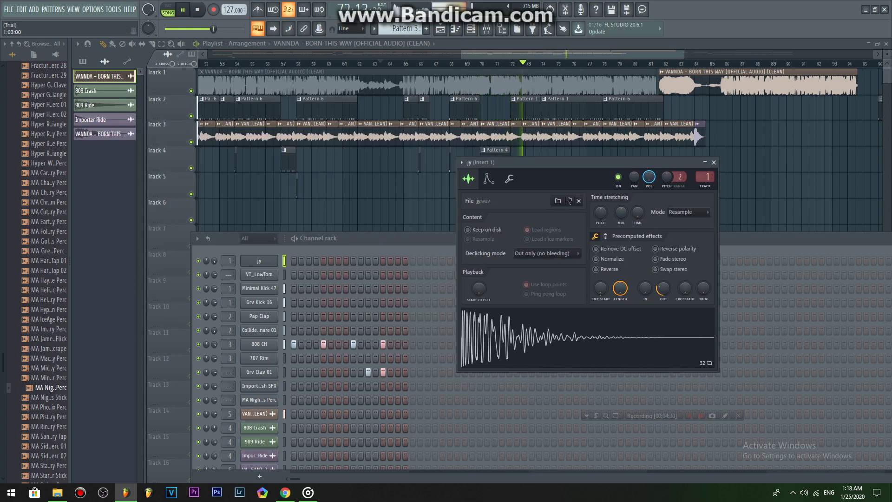
Open the VT_LowTom channel settings, show the other page of its precomputed effects, and open the Grv Kick 16 settings
left_click(259, 274)
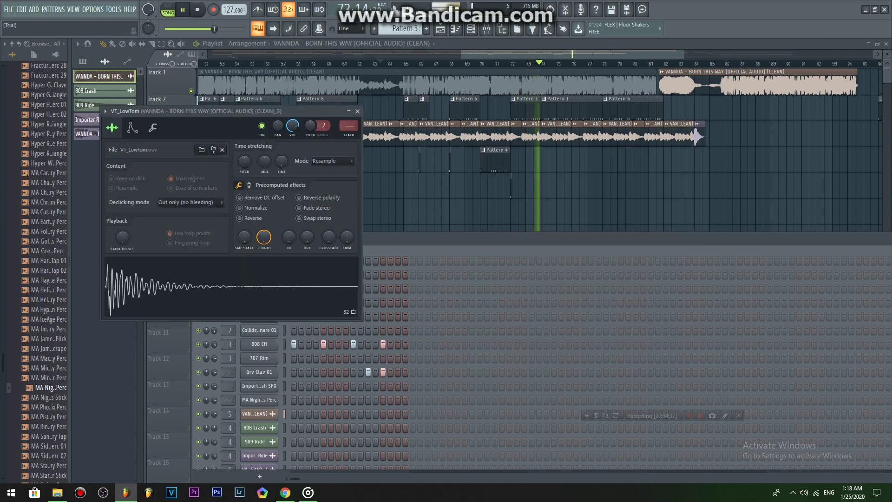
left_click_drag(219, 111, 670, 148)
left_click(699, 223)
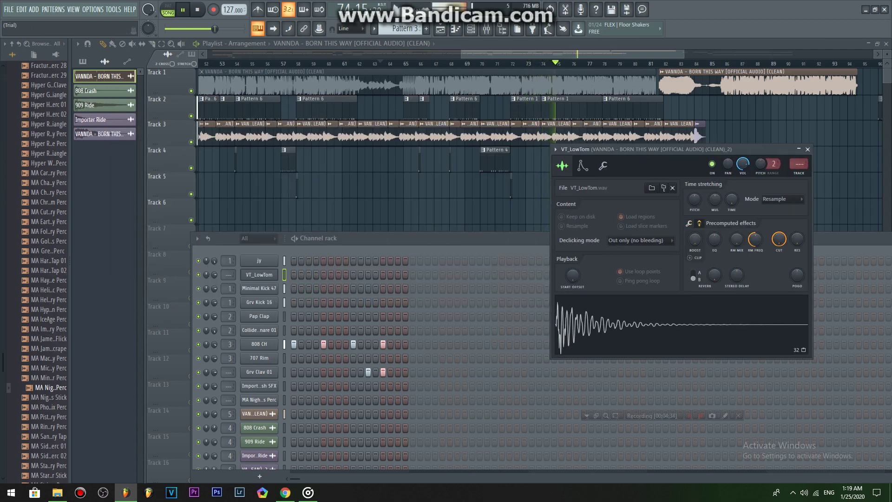
left_click(259, 302)
left_click_drag(251, 160, 463, 161)
Jump song playback ahead to the last Track 3 clips and look over the end of the remix
left_click_drag(536, 55, 574, 54)
left_click(548, 63)
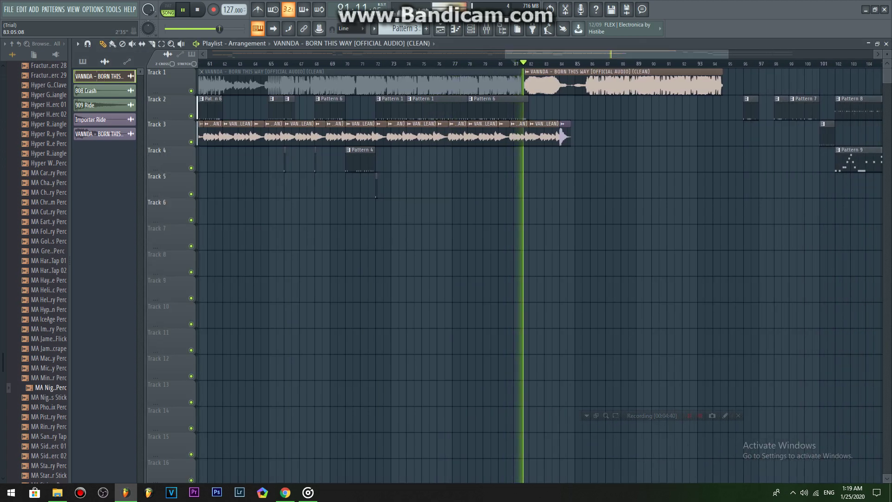
scroll(549, 93, "up", 4)
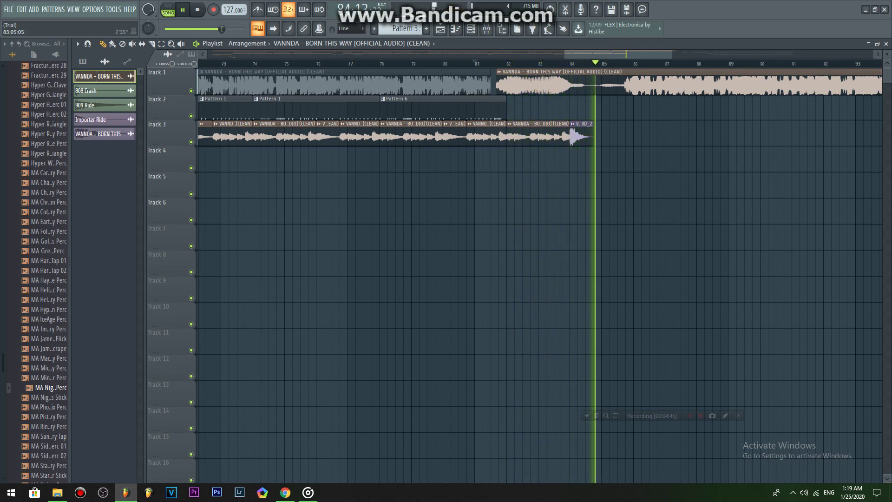
scroll(552, 93, "down", 3)
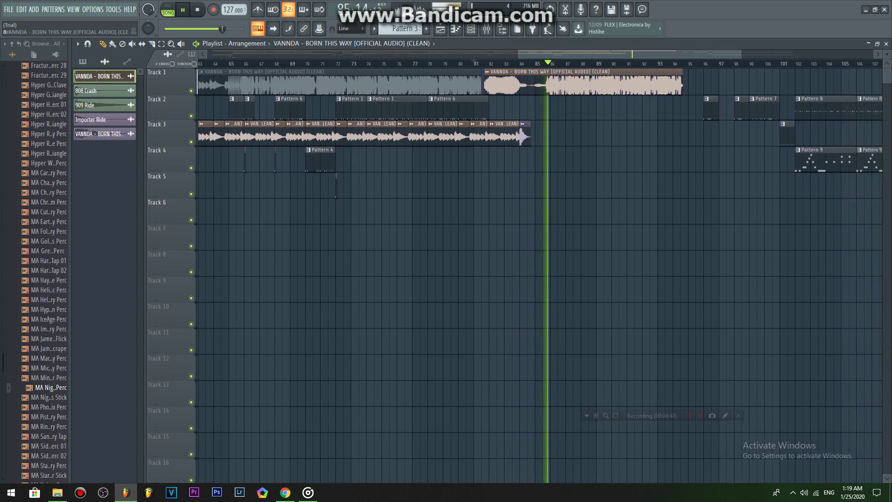